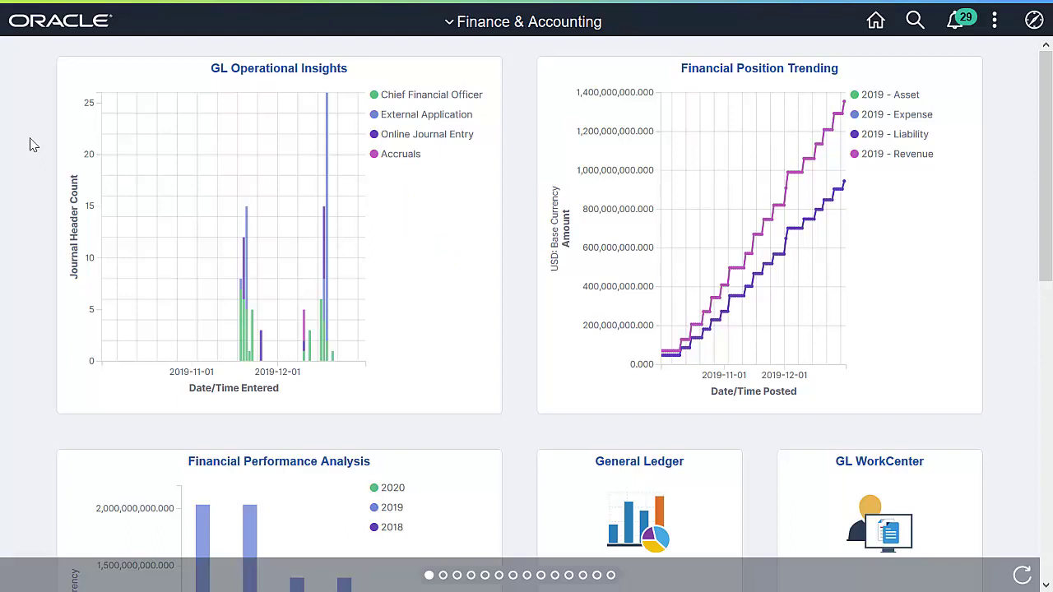
- Open the GL Operational Insights tile to show journal charts for Oct 1–Dec 31, 2019
{"action": "left_click", "coordinate": [283, 131]}
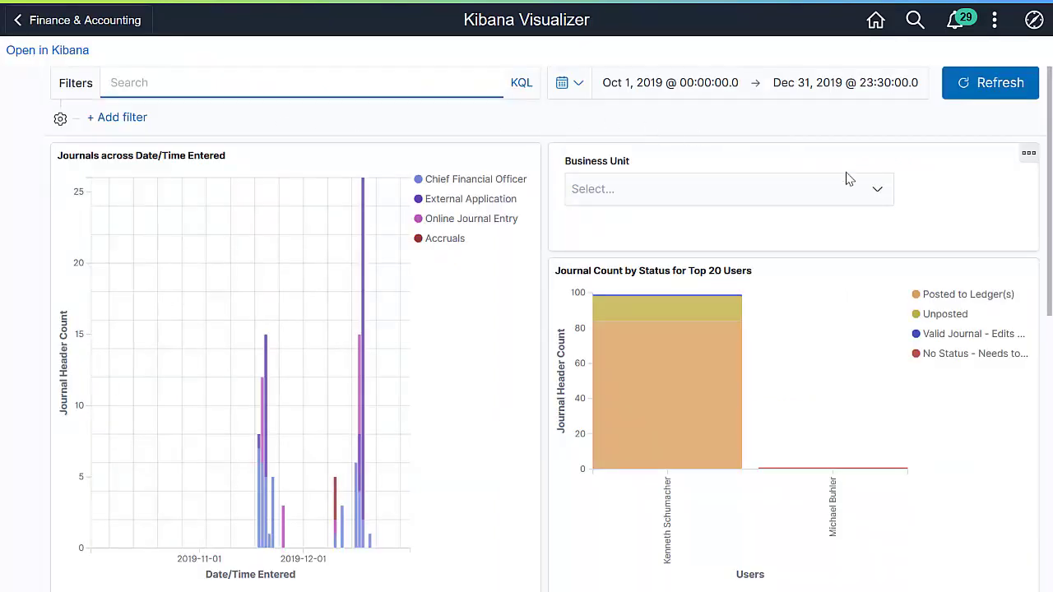
- Filter the dashboard to business unit US001, then remove that filter again
{"action": "left_click", "coordinate": [877, 190]}
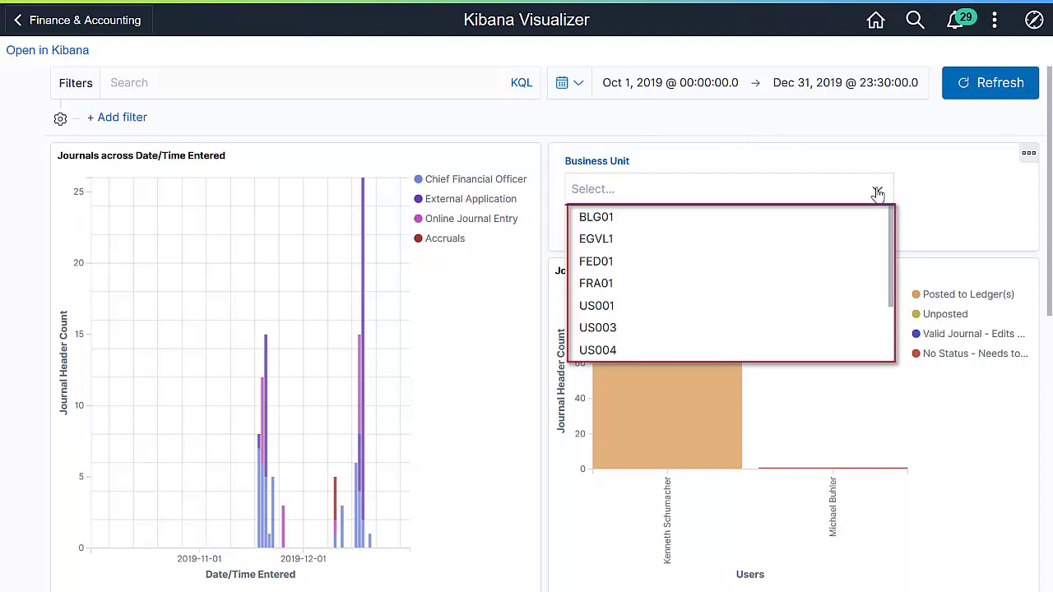
{"action": "left_click", "coordinate": [655, 306]}
{"action": "left_click", "coordinate": [727, 166]}
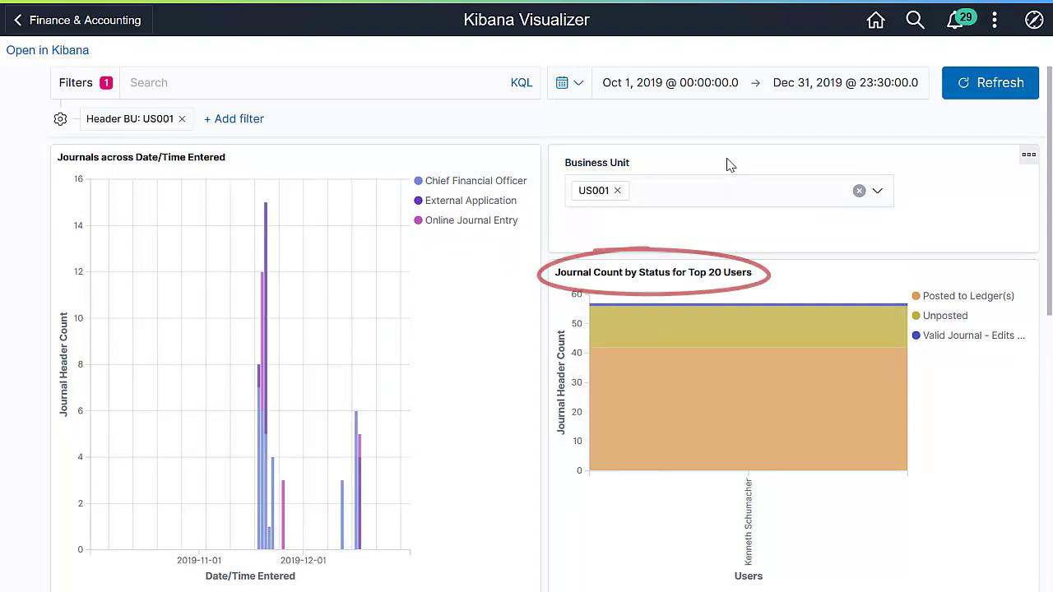
{"action": "left_click", "coordinate": [617, 190]}
{"action": "left_click_drag", "start_coordinate": [1048, 282], "coordinate": [1049, 535]}
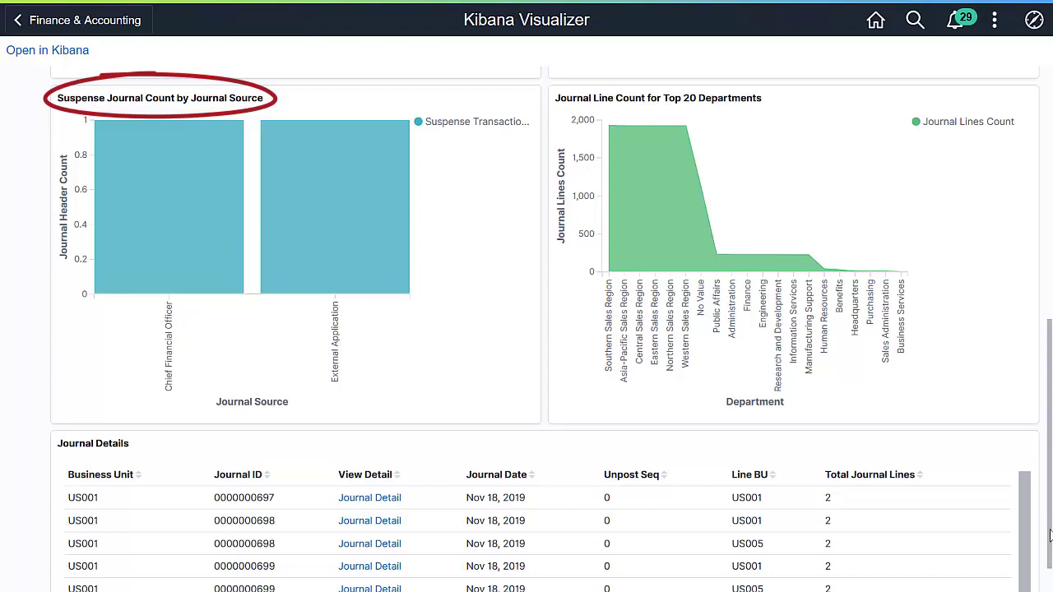
- Filter the journals to the Suspense Transactions legend entry, leaving two in Journal Details
{"action": "left_click", "coordinate": [434, 123]}
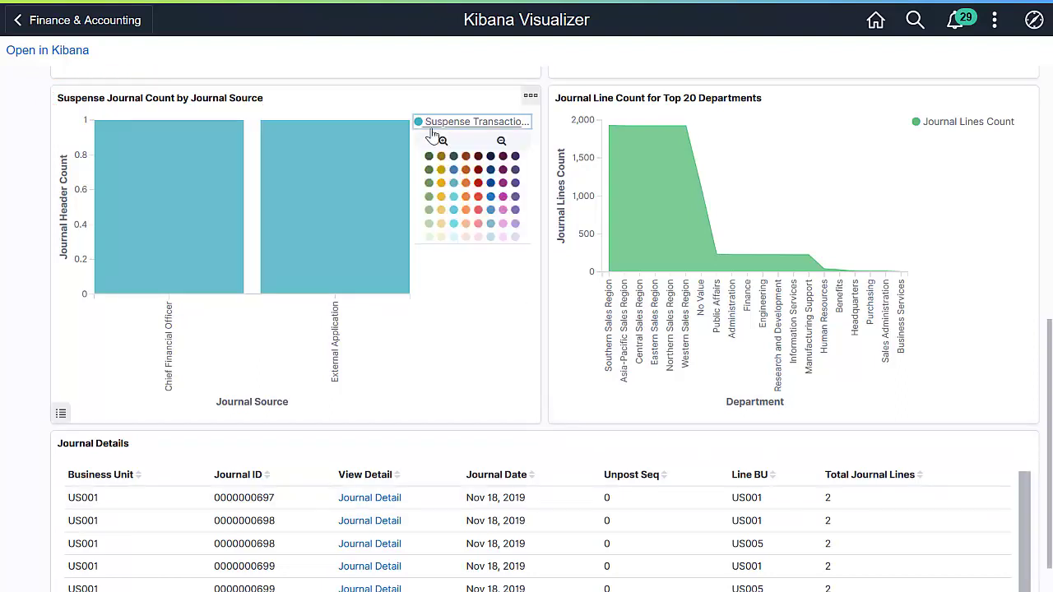
{"action": "left_click", "coordinate": [442, 141]}
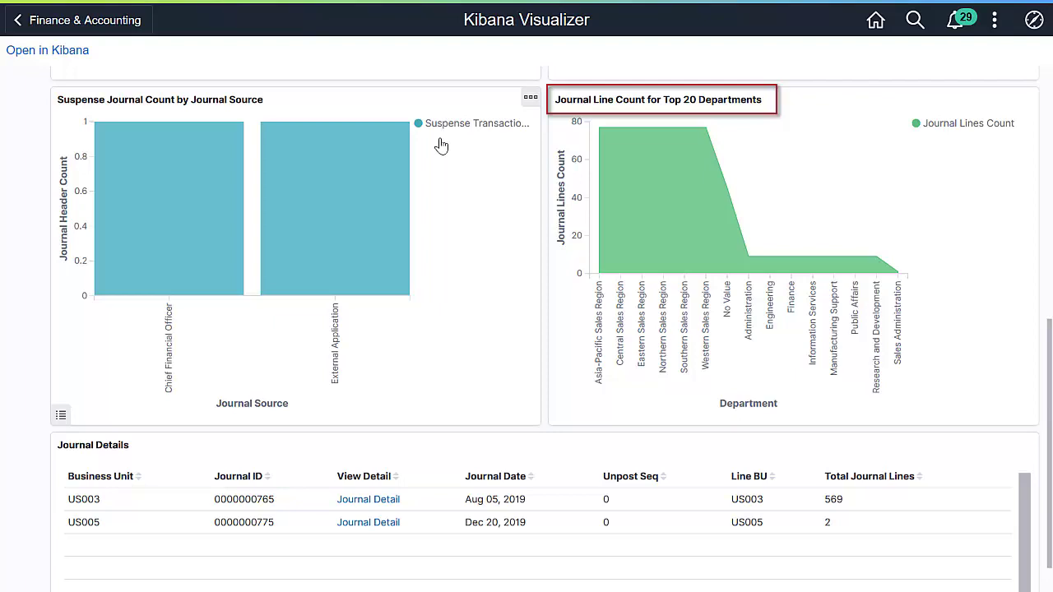
{"action": "left_click_drag", "start_coordinate": [1049, 440], "coordinate": [1051, 168]}
- Remove the Suspense filter, refresh charts for Nov 1–Nov 30, 2019, then return Home
{"action": "left_click", "coordinate": [358, 116]}
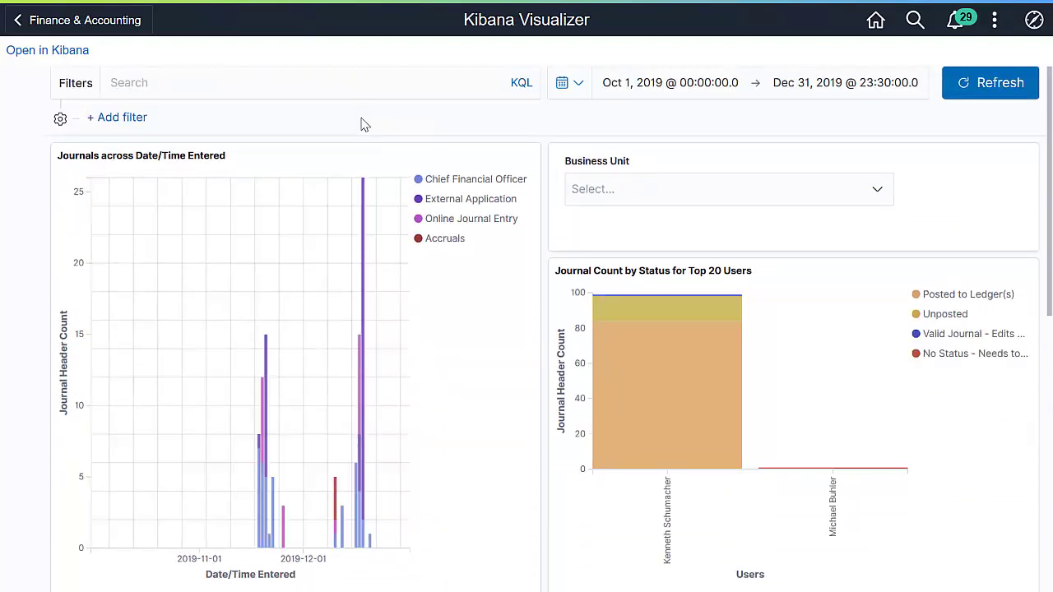
{"action": "left_click", "coordinate": [579, 85]}
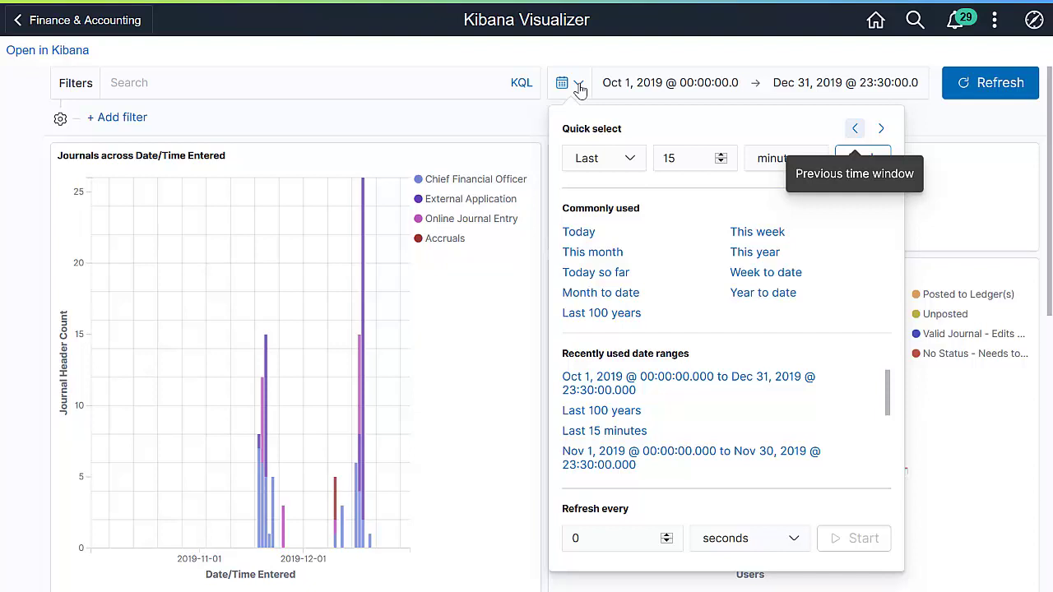
{"action": "left_click", "coordinate": [608, 86]}
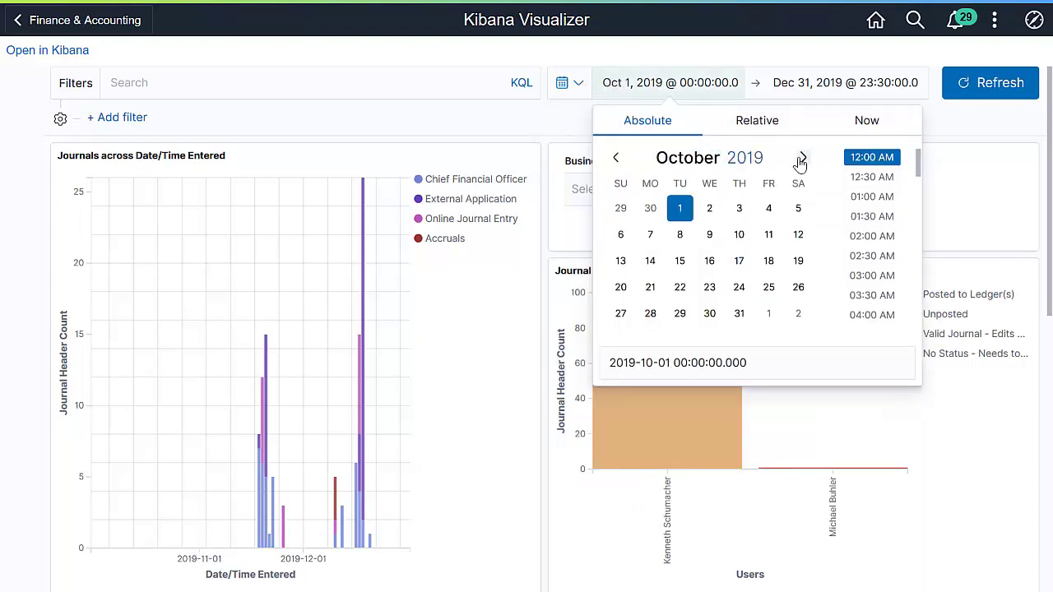
{"action": "left_click", "coordinate": [803, 157]}
{"action": "left_click", "coordinate": [768, 212]}
{"action": "left_click", "coordinate": [794, 86]}
{"action": "left_click", "coordinate": [622, 158]}
{"action": "left_click", "coordinate": [802, 314]}
{"action": "left_click", "coordinate": [983, 83]}
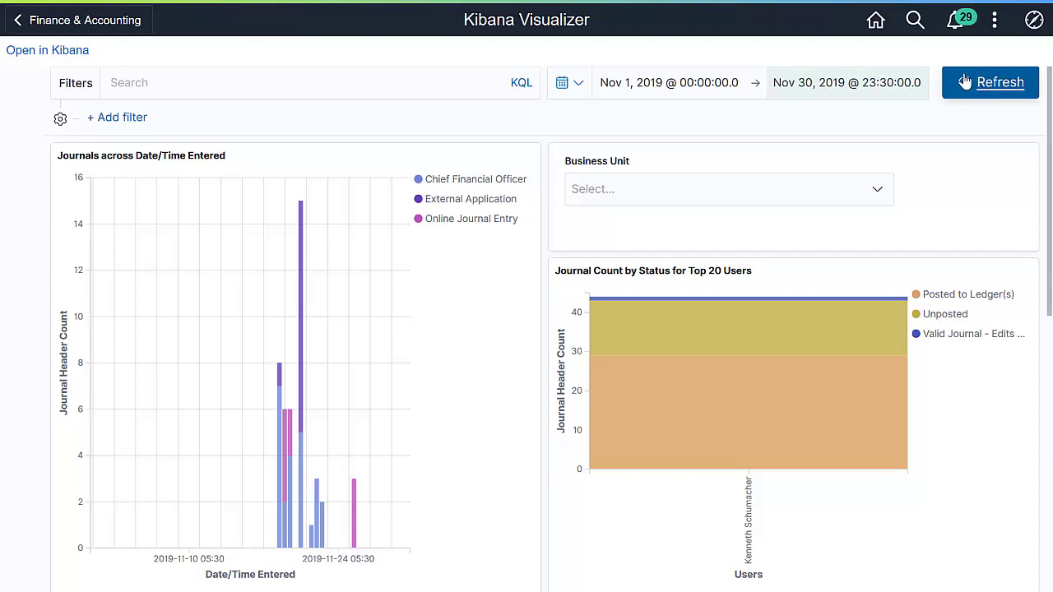
{"action": "left_click", "coordinate": [876, 20]}
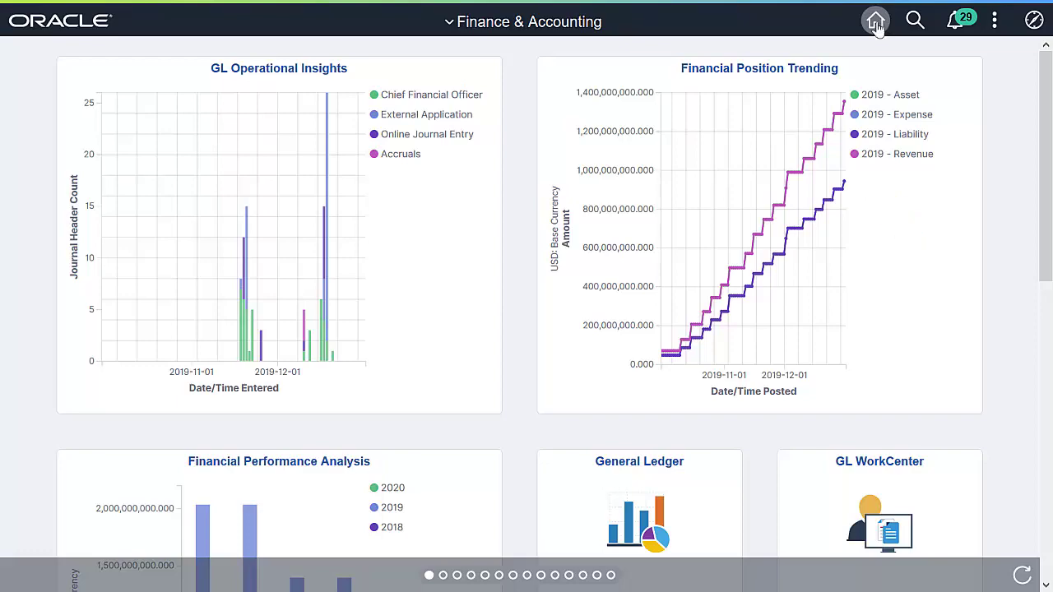
- Launch the Financial Position Trending tile from the Finance & Accounting homepage
{"action": "left_click", "coordinate": [872, 176]}
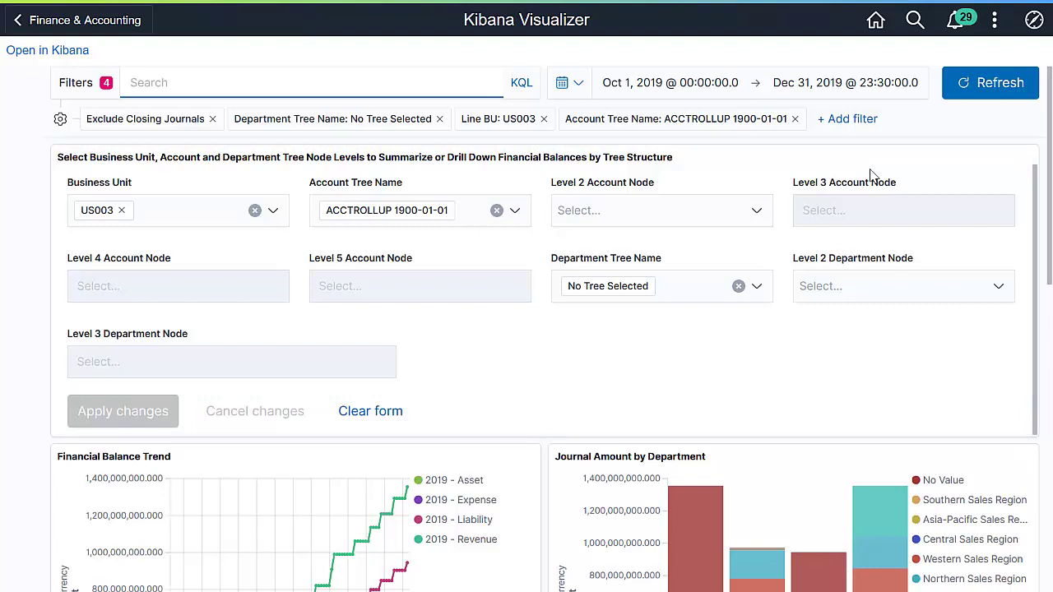
- Set the dashboard date range to Nov 1–Nov 30, 2019
{"action": "left_click", "coordinate": [704, 86]}
{"action": "left_click", "coordinate": [801, 158]}
{"action": "left_click", "coordinate": [769, 208]}
{"action": "left_click", "coordinate": [823, 83]}
{"action": "left_click", "coordinate": [623, 161]}
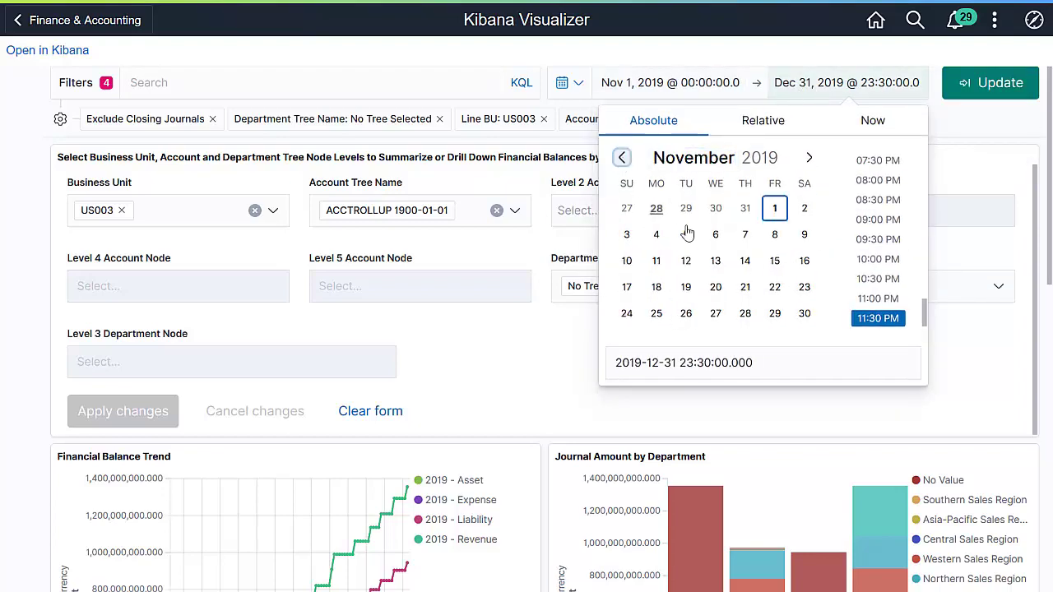
{"action": "left_click", "coordinate": [804, 313]}
{"action": "key", "text": "Escape"}
- Apply Income Statement Accounts, DEPARTMENTS 1900-01-01 tree and Sales and Marketing Division nodes
{"action": "left_click", "coordinate": [642, 211]}
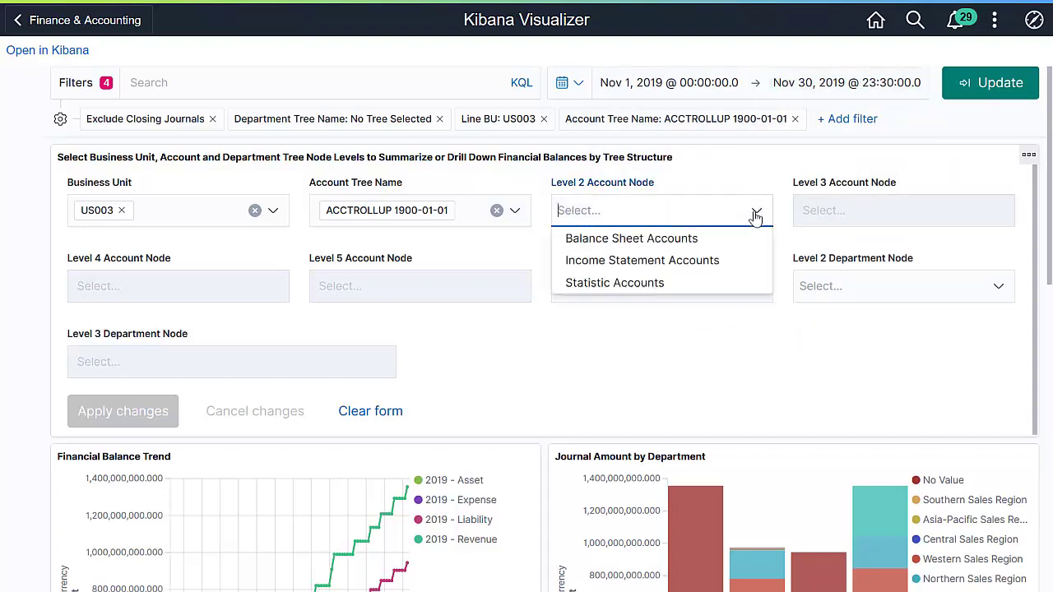
{"action": "left_click", "coordinate": [707, 262]}
{"action": "left_click", "coordinate": [728, 288]}
{"action": "left_click", "coordinate": [709, 315]}
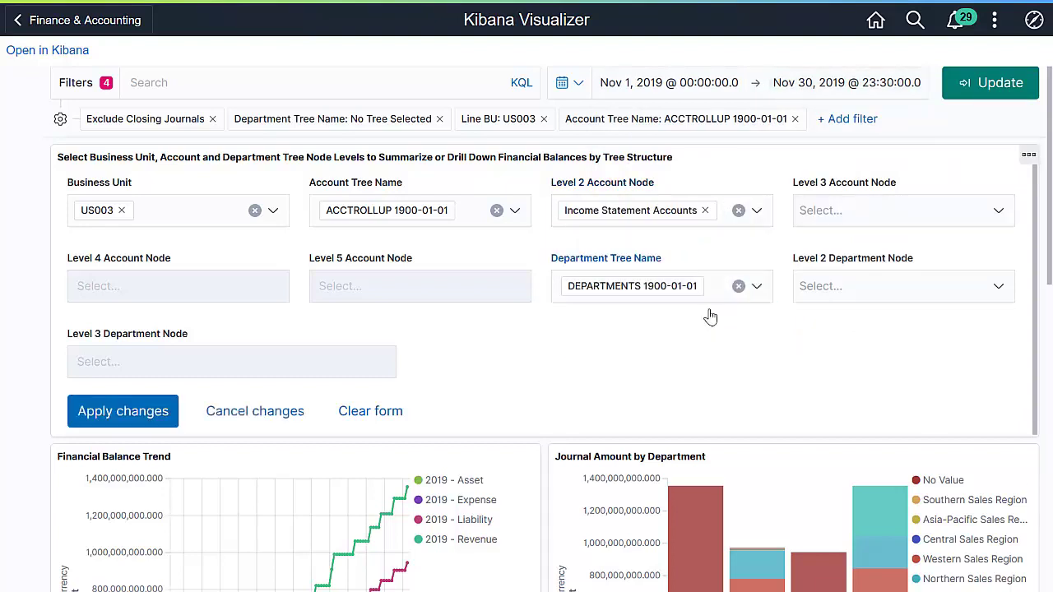
{"action": "left_click", "coordinate": [996, 288]}
{"action": "scroll", "coordinate": [1006, 332], "scroll_direction": "down", "scroll_amount": 2}
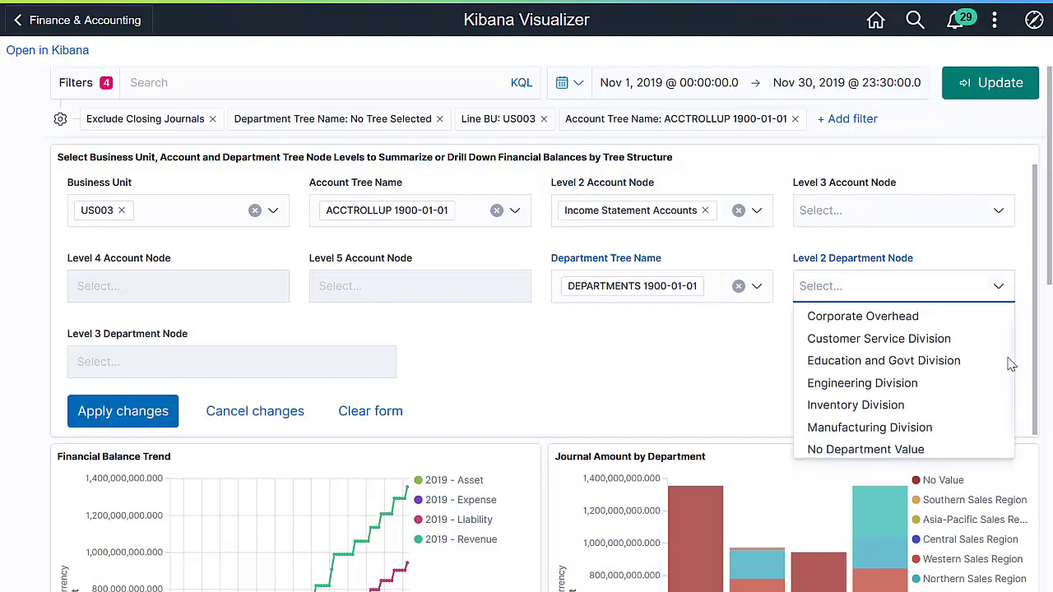
{"action": "left_click", "coordinate": [938, 446]}
{"action": "left_click", "coordinate": [84, 413]}
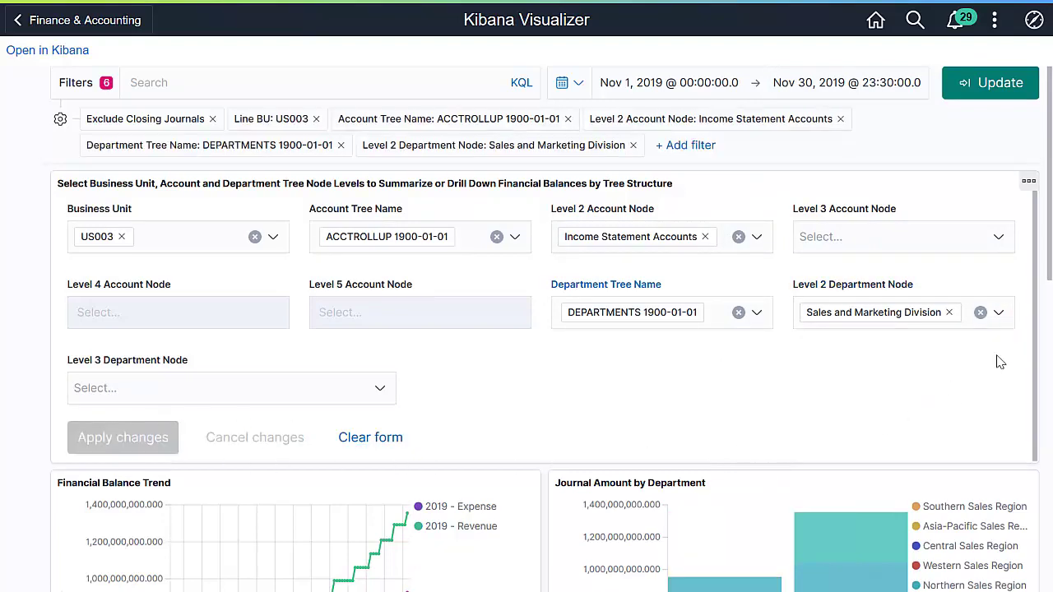
{"action": "scroll", "coordinate": [1048, 398], "scroll_direction": "down", "scroll_amount": 4}
{"action": "scroll", "coordinate": [1049, 398], "scroll_direction": "down", "scroll_amount": 2}
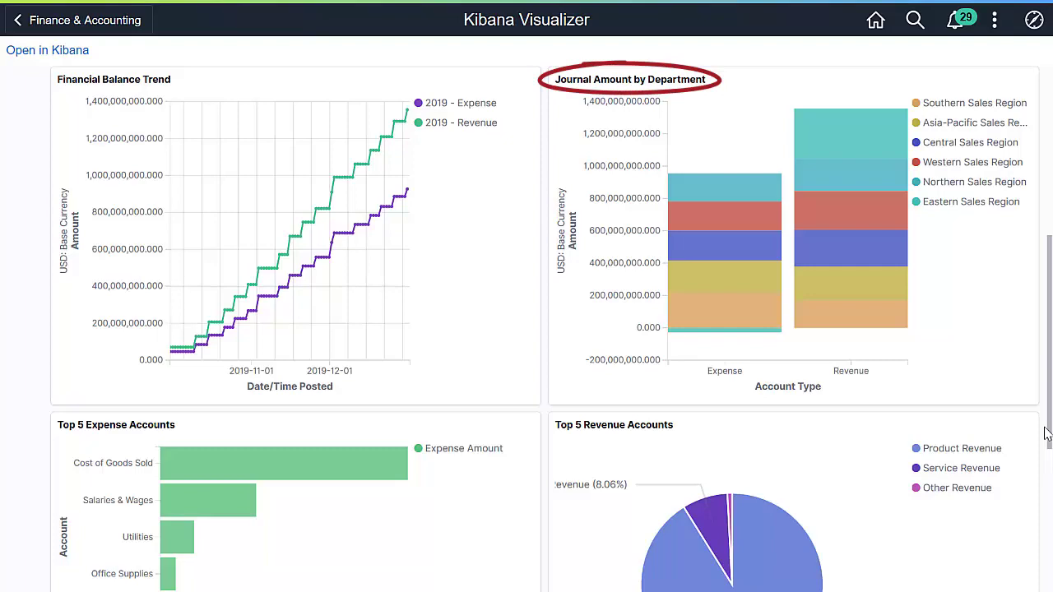
- Scroll through the balance charts and Journal Details table, then return Home
{"action": "left_click_drag", "start_coordinate": [1046, 434], "coordinate": [1050, 576]}
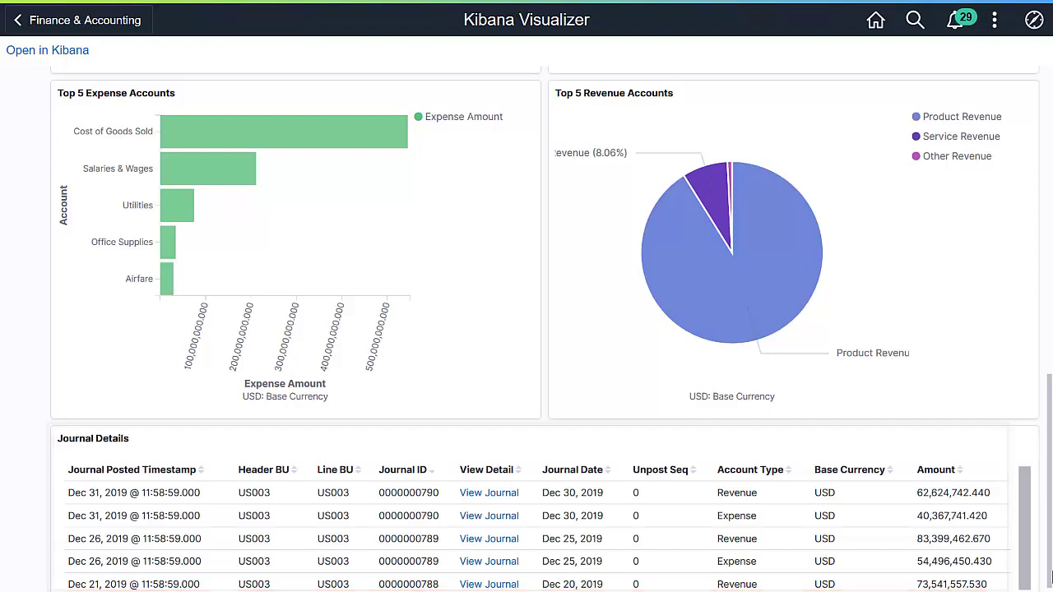
{"action": "left_click", "coordinate": [877, 22]}
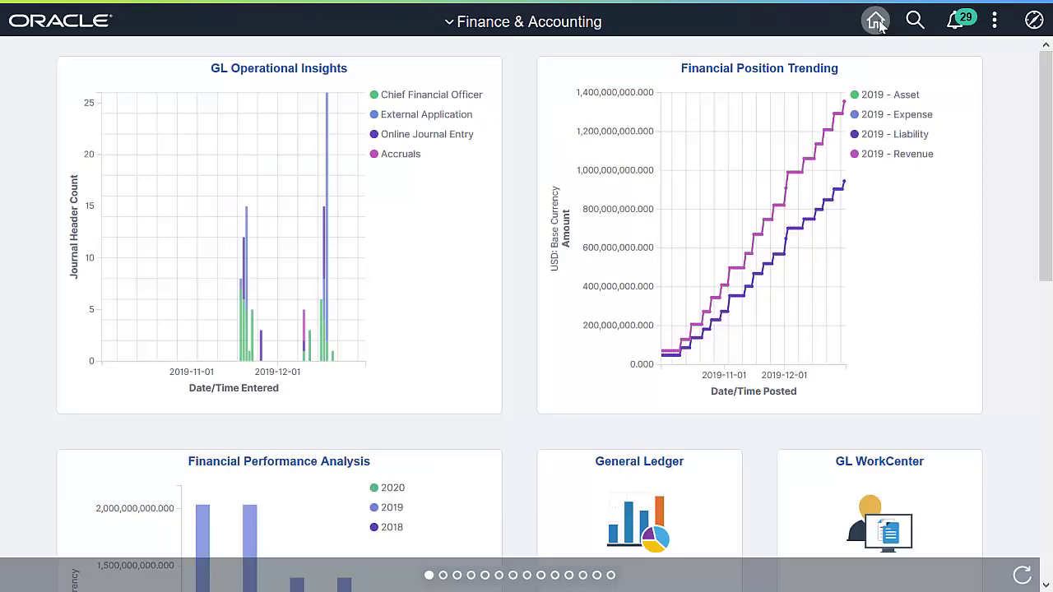
- Scroll down the homepage and launch the Financial Performance Analysis tile
{"action": "left_click_drag", "start_coordinate": [1038, 176], "coordinate": [1044, 356]}
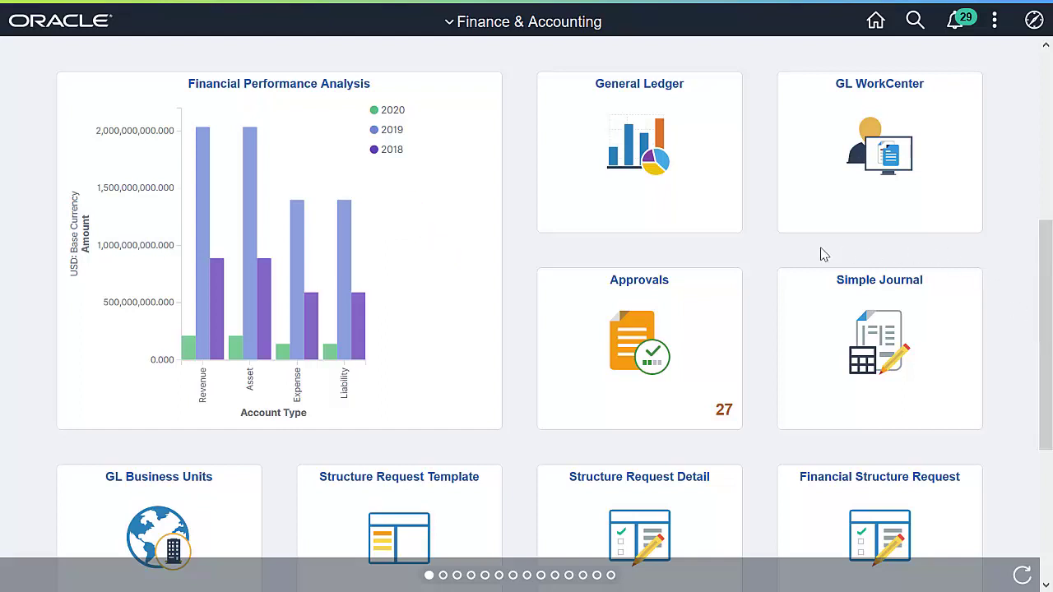
{"action": "left_click", "coordinate": [451, 259]}
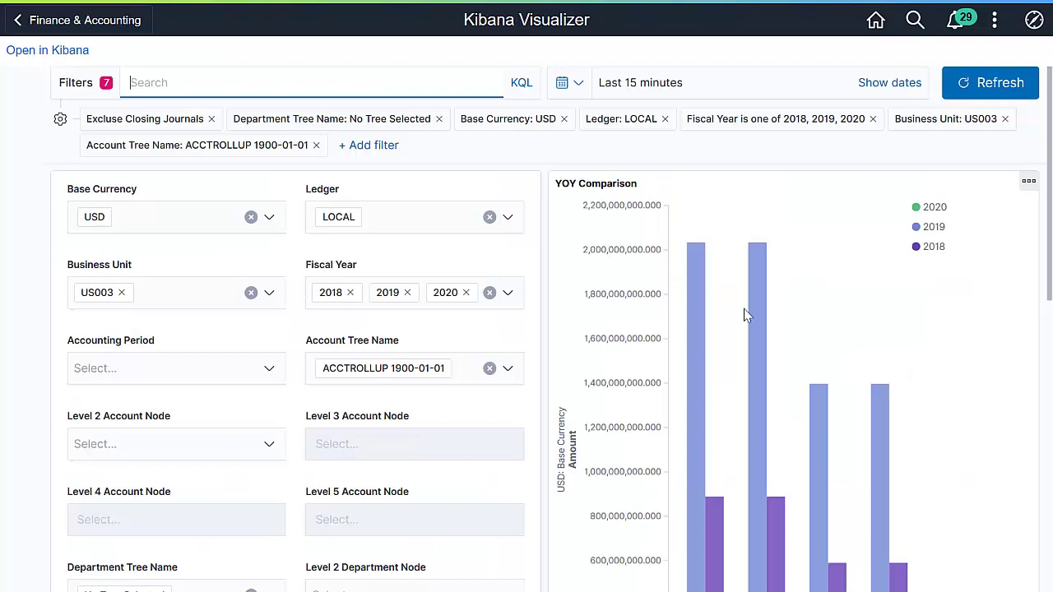
- Apply Income Statement Accounts as the Level 2 Account Node for the YOY Comparison chart
{"action": "left_click_drag", "start_coordinate": [1039, 287], "coordinate": [1042, 327]}
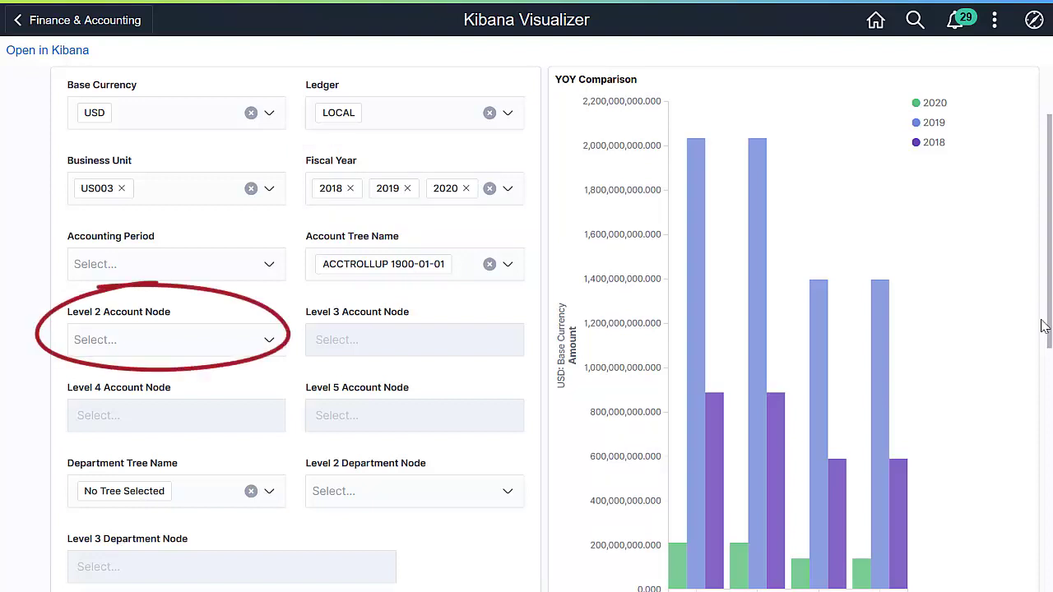
{"action": "left_click_drag", "start_coordinate": [1045, 328], "coordinate": [1048, 415]}
{"action": "left_click", "coordinate": [265, 138]}
{"action": "left_click", "coordinate": [189, 167]}
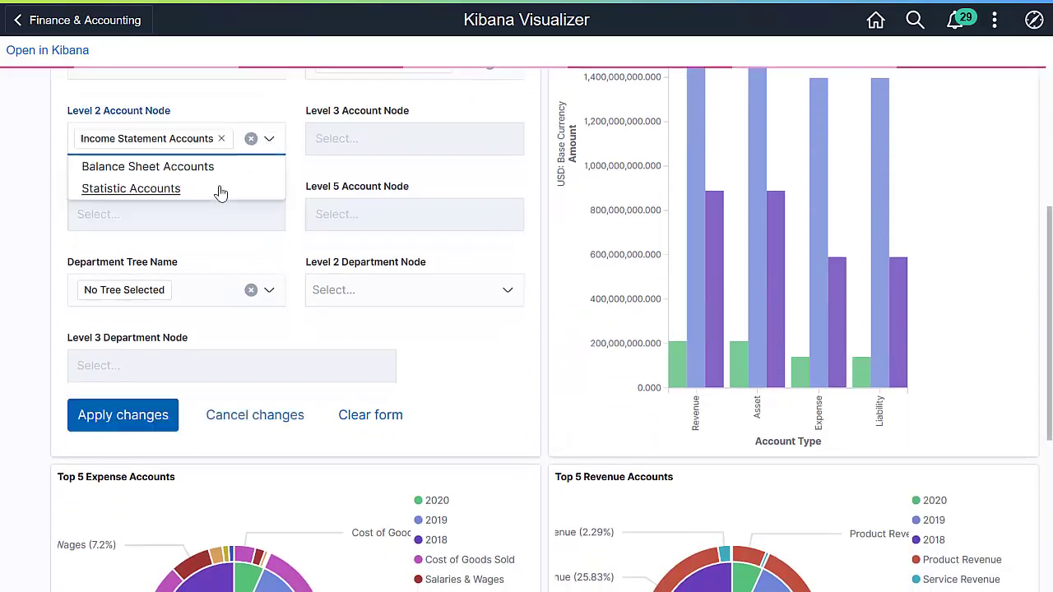
{"action": "left_click", "coordinate": [131, 417]}
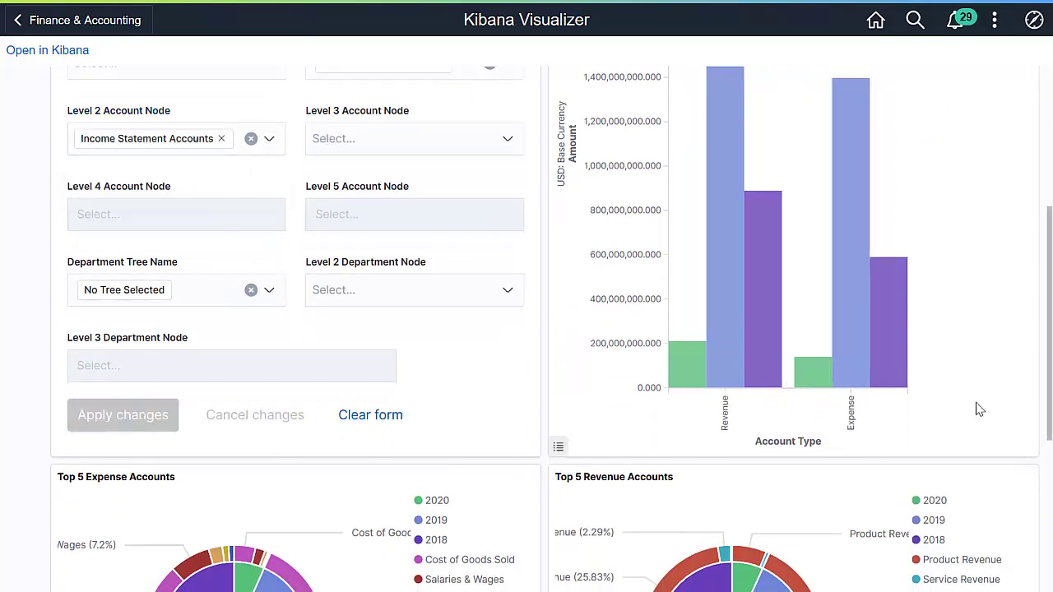
{"action": "scroll", "coordinate": [1051, 286], "scroll_direction": "up", "scroll_amount": 1}
{"action": "left_click_drag", "start_coordinate": [1050, 287], "coordinate": [1050, 239]}
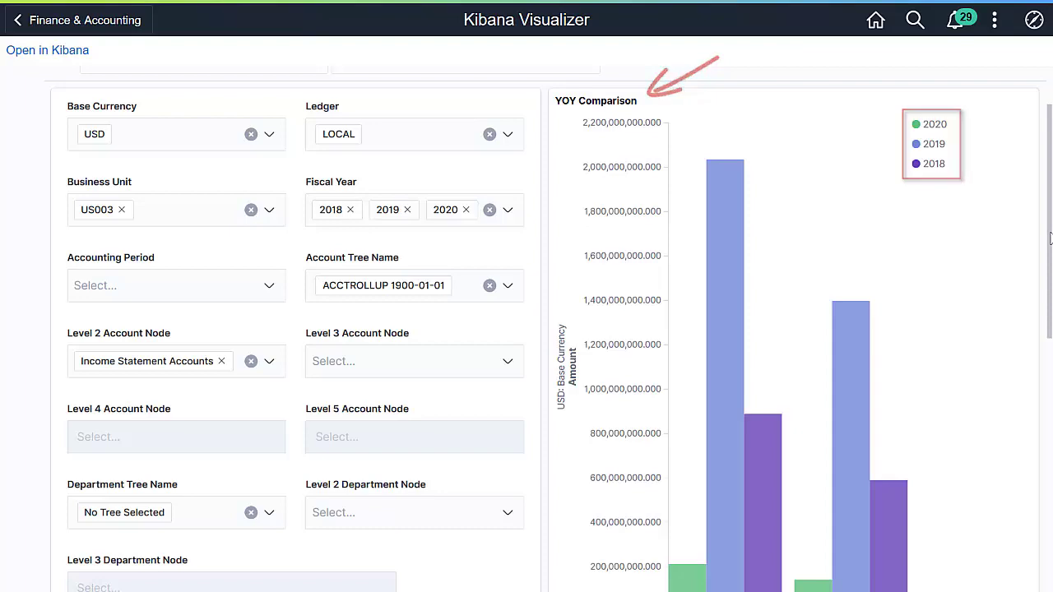
- Scroll through the Top 5 pie charts and Ledger Details, then return Home
{"action": "left_click_drag", "start_coordinate": [1051, 239], "coordinate": [1050, 485]}
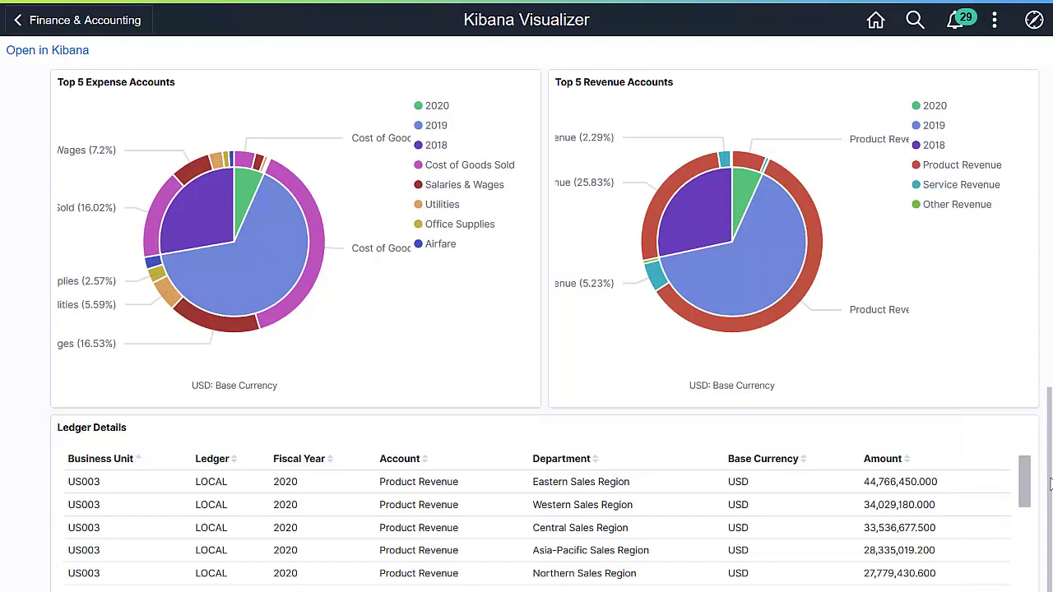
{"action": "left_click", "coordinate": [875, 20]}
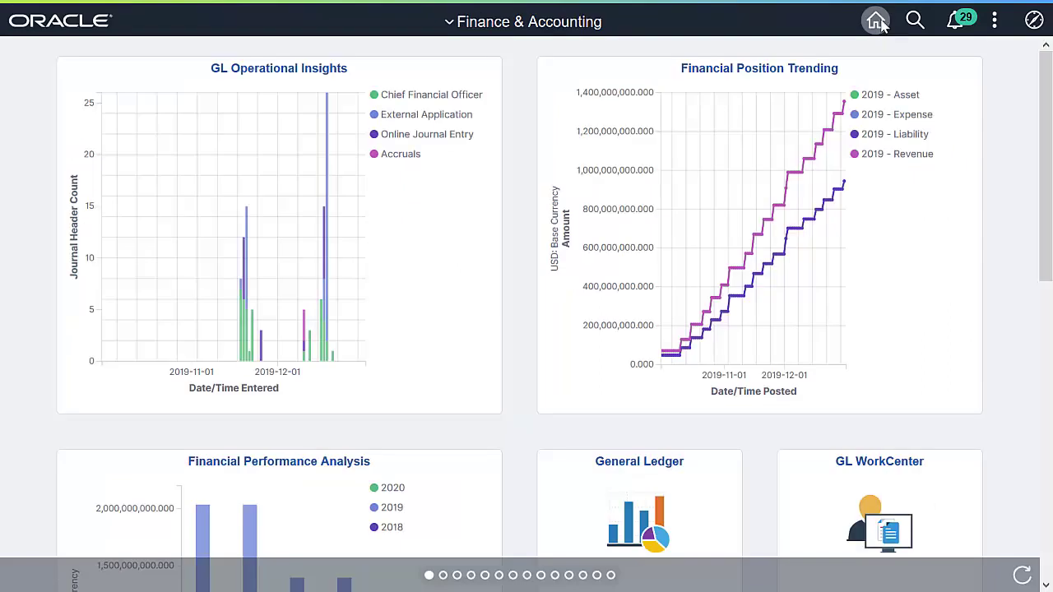